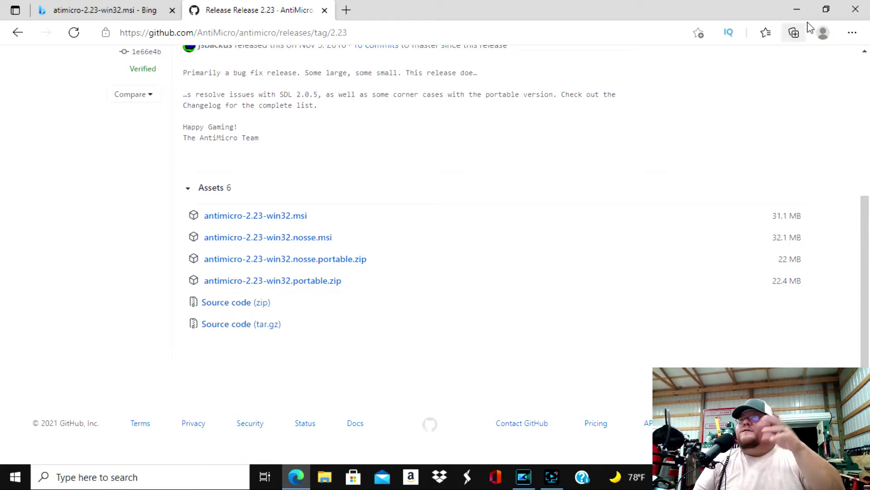
- Minimize the browser and open the Bluetooth & other devices page of Windows Settings
click(797, 8)
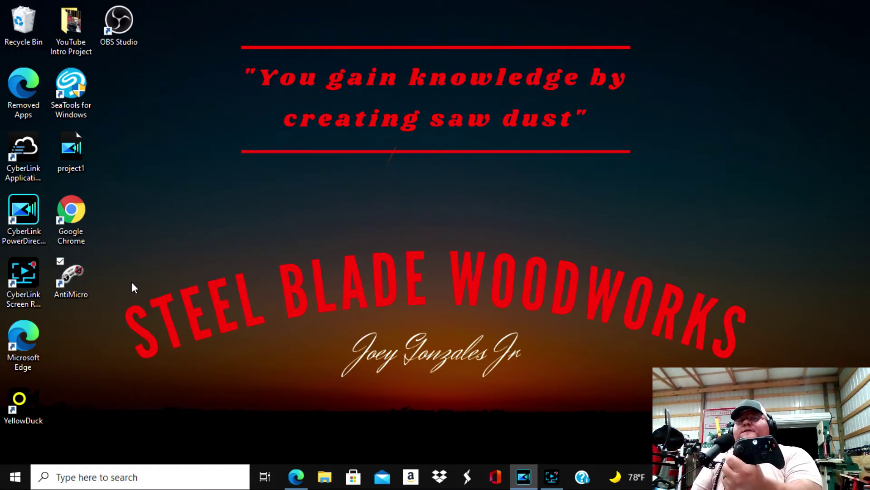
click(14, 481)
click(15, 420)
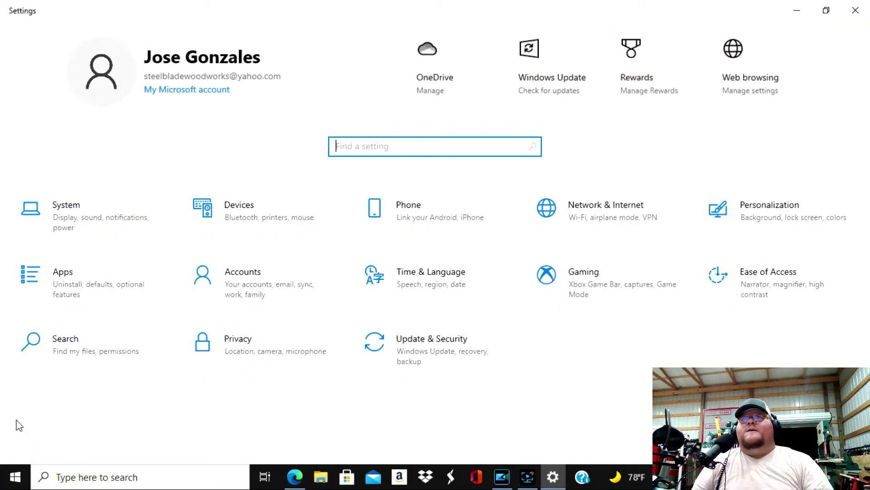
click(250, 222)
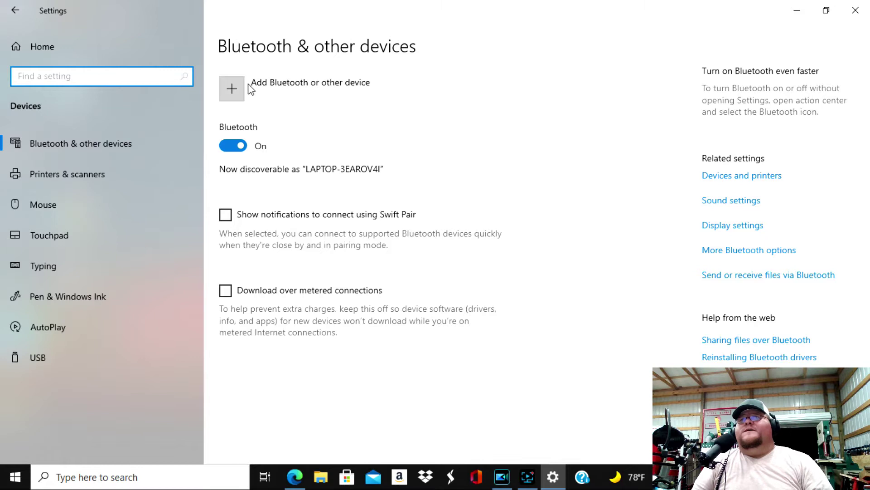
- Scan for Bluetooth devices to add, check the Xbox Wireless Controller in the device list, and close Windows Settings
click(240, 86)
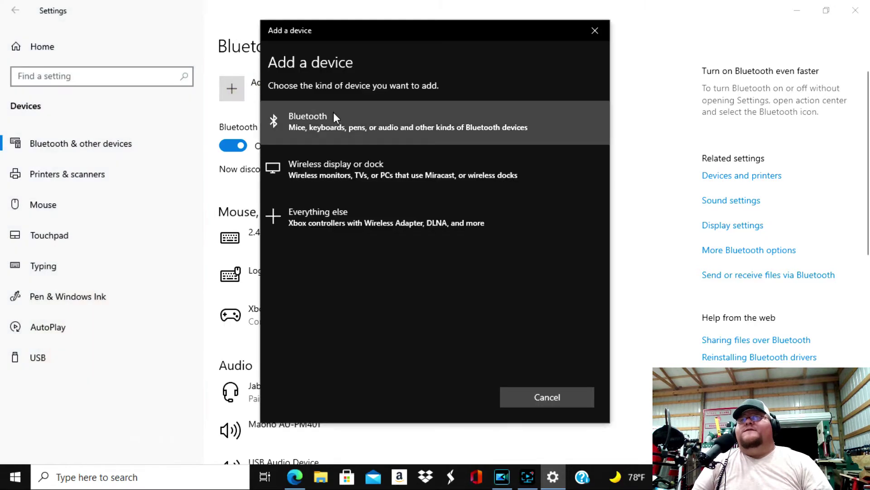
click(331, 122)
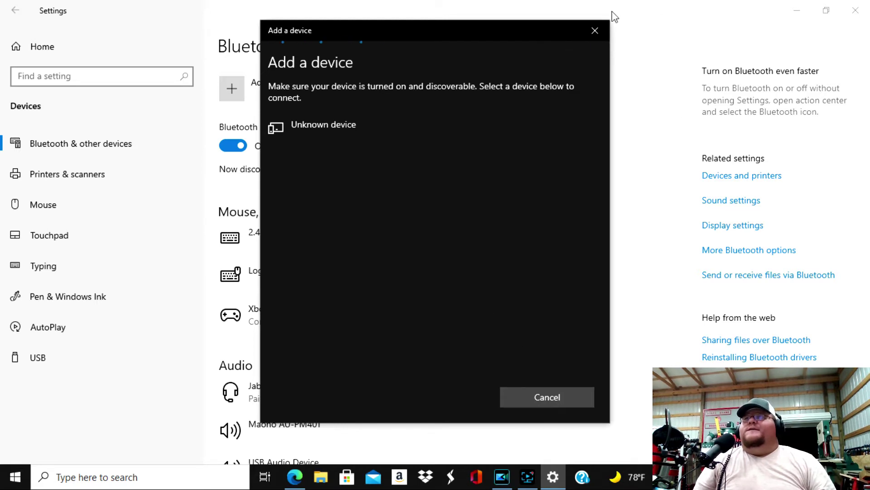
click(590, 33)
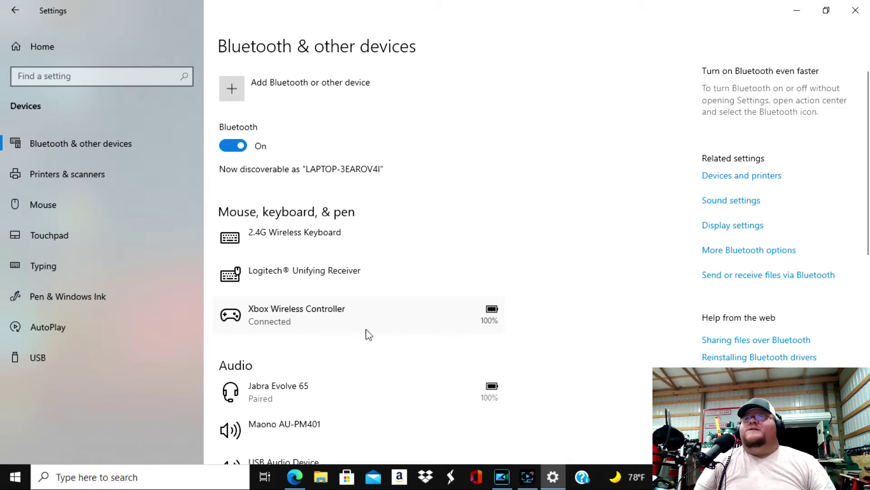
click(855, 10)
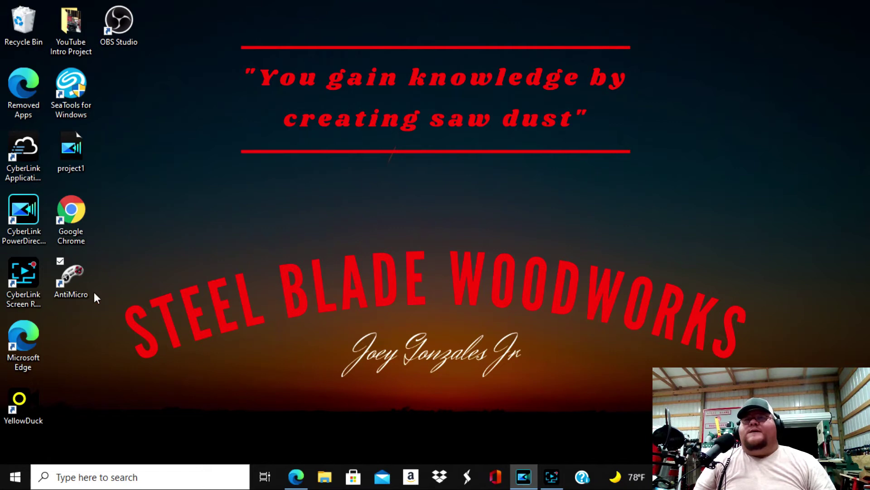
- Launch AntiMicro and map the D-pad's up direction to the UP arrow key for the XInput Controller
double_click(70, 283)
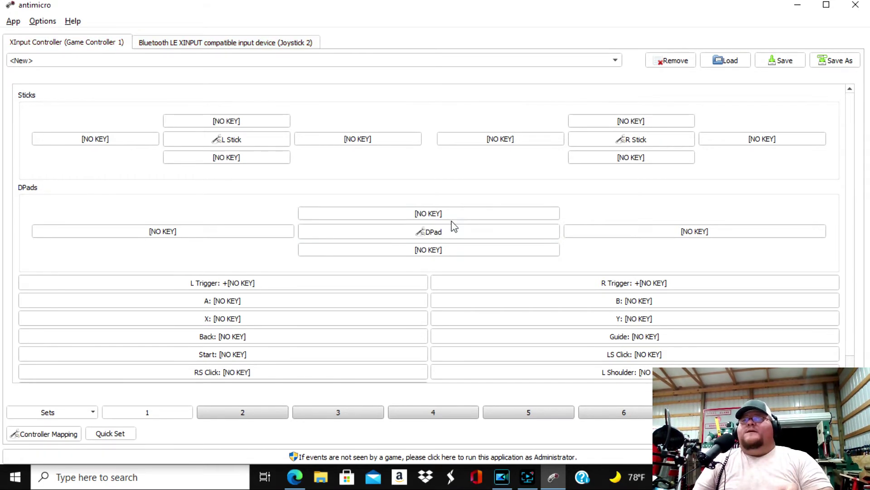
click(422, 211)
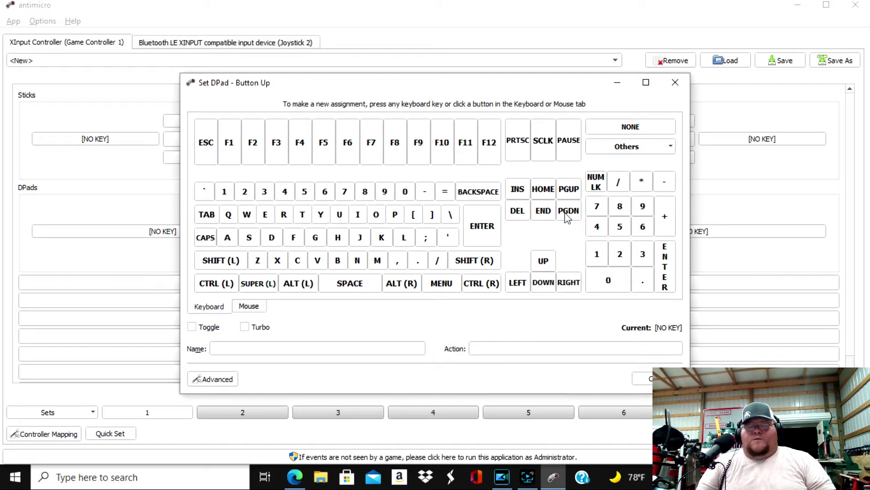
click(634, 379)
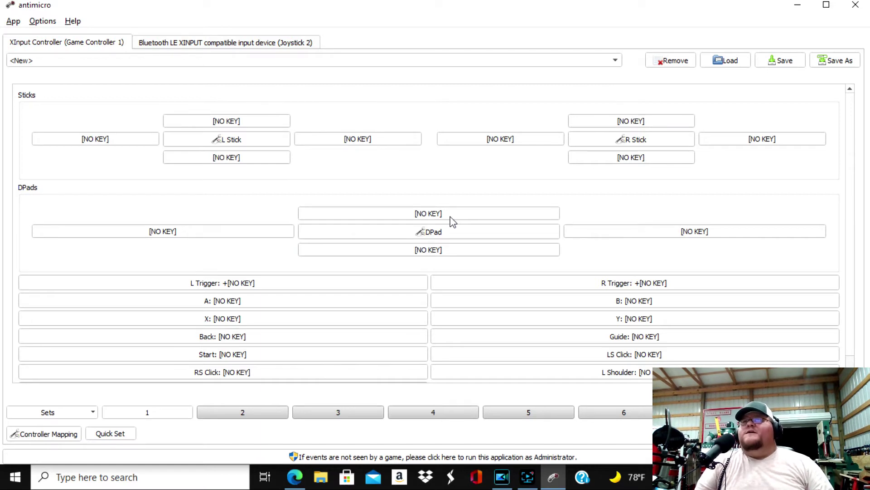
click(436, 214)
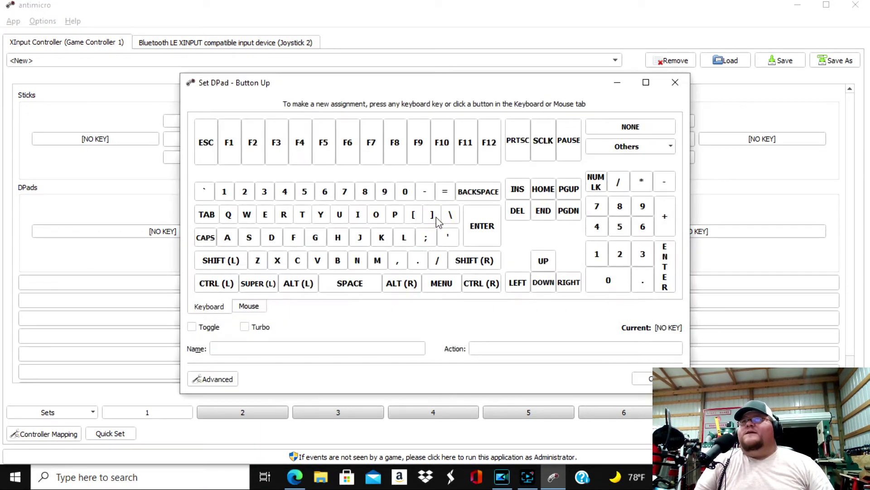
click(544, 261)
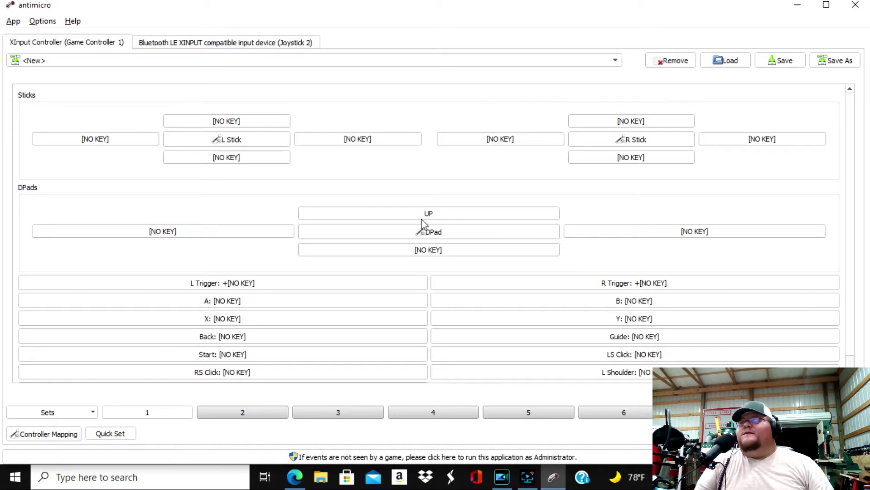
- Map the D-pad's down direction to the DOWN arrow key and test it
click(427, 255)
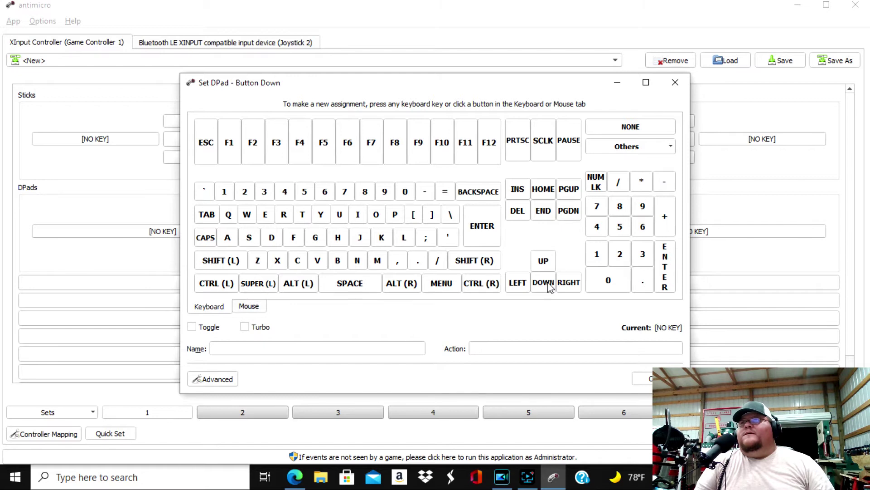
click(548, 285)
key(Down)
key(Down)
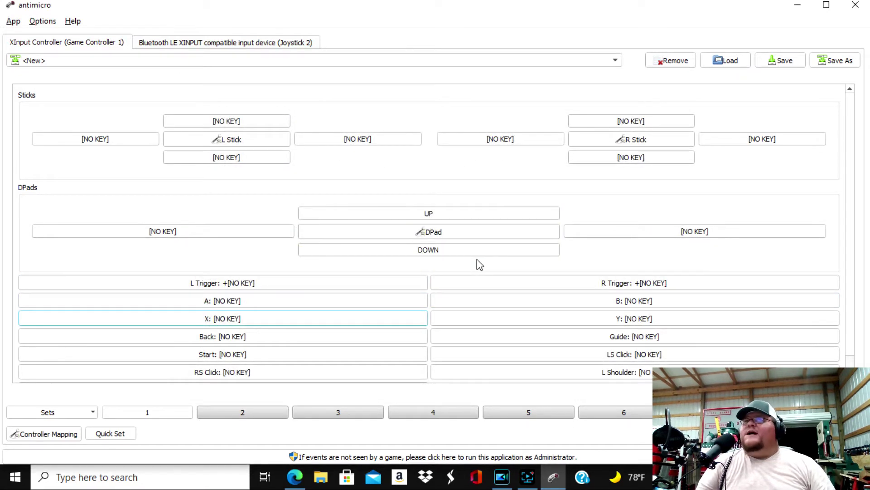
key(Down)
key(Down)
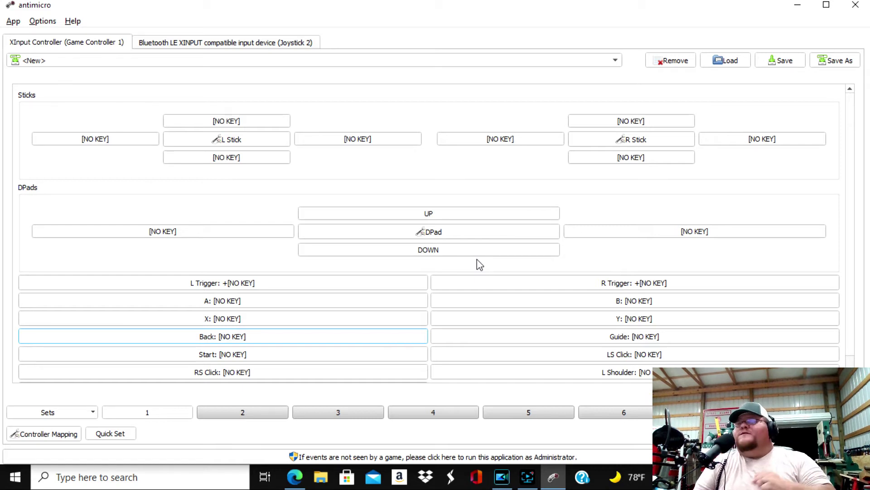
- Map the D-pad's left and right directions to the LEFT and RIGHT arrow keys
click(203, 236)
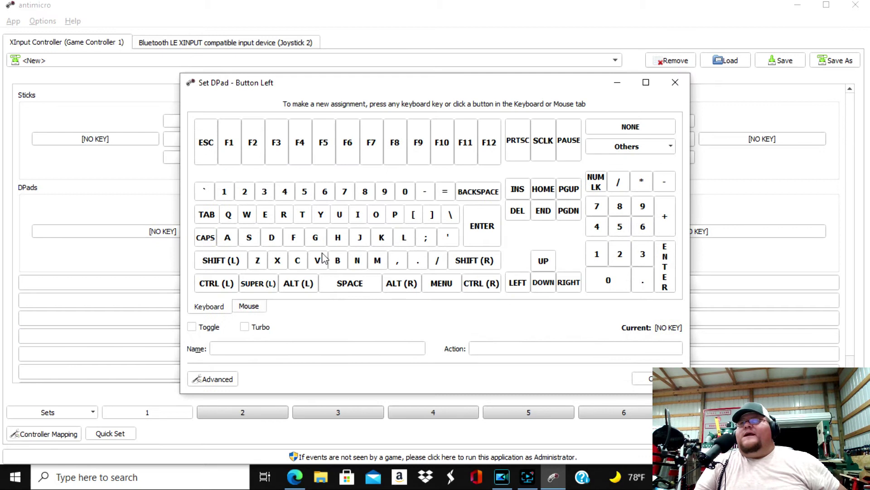
click(515, 287)
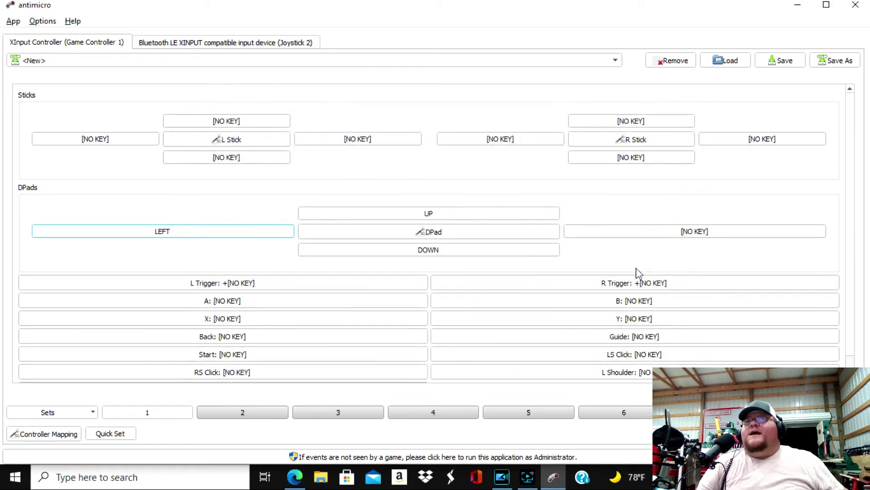
click(653, 232)
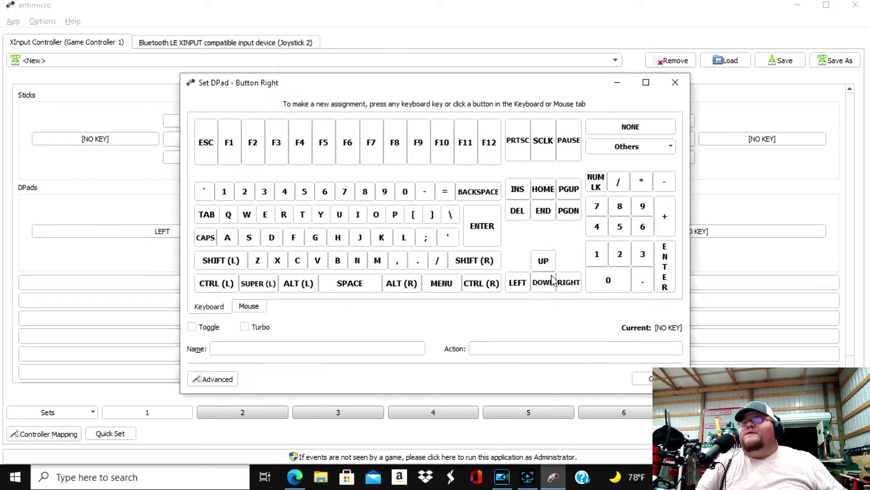
click(567, 282)
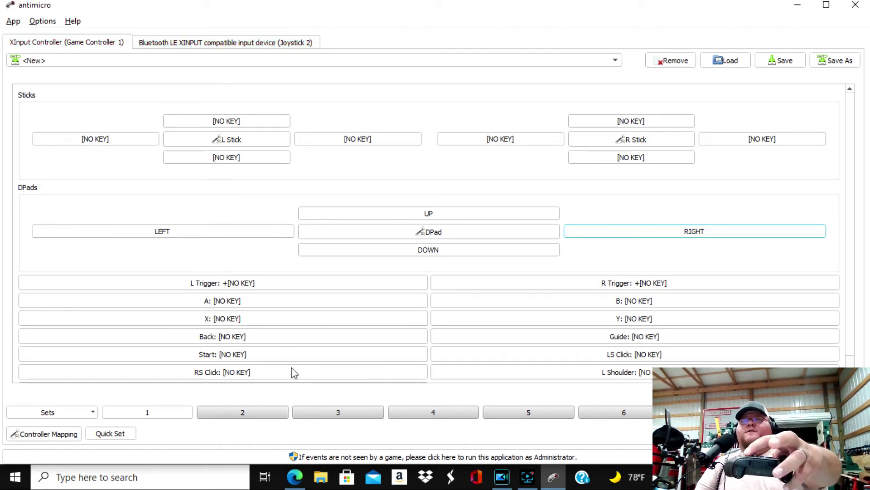
- Map the controller's X button to Page Up and its A button to Page Down
click(224, 319)
click(569, 194)
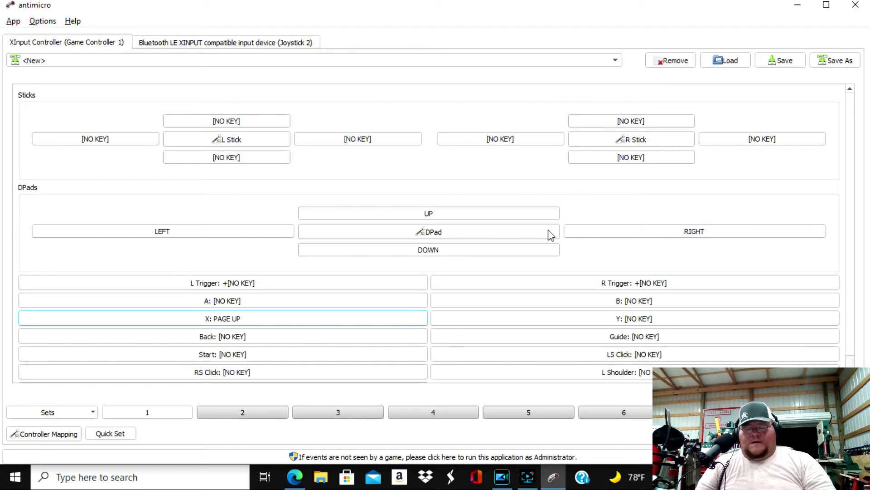
click(254, 303)
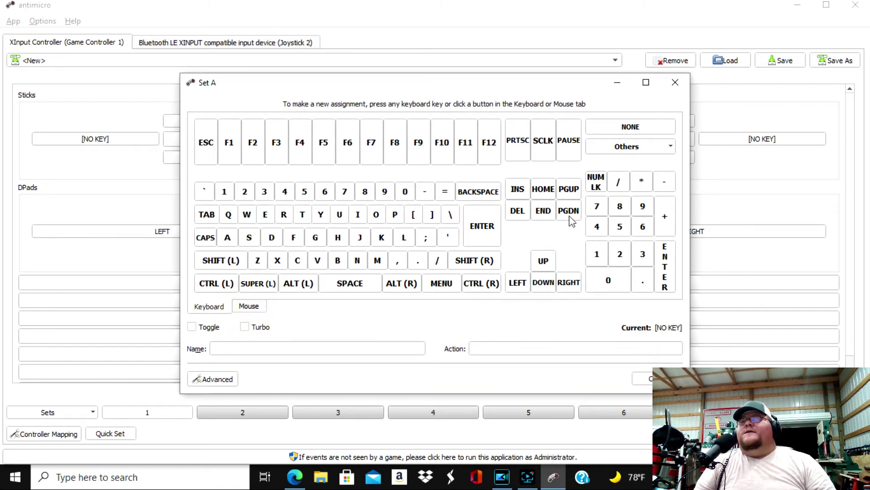
click(569, 212)
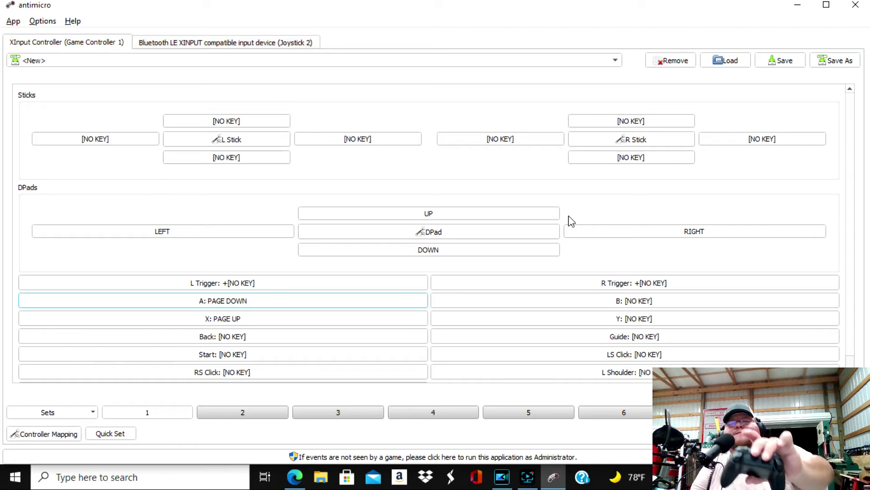
- Map the controller's Y button to the combination of Right Shift and Page Up
click(577, 320)
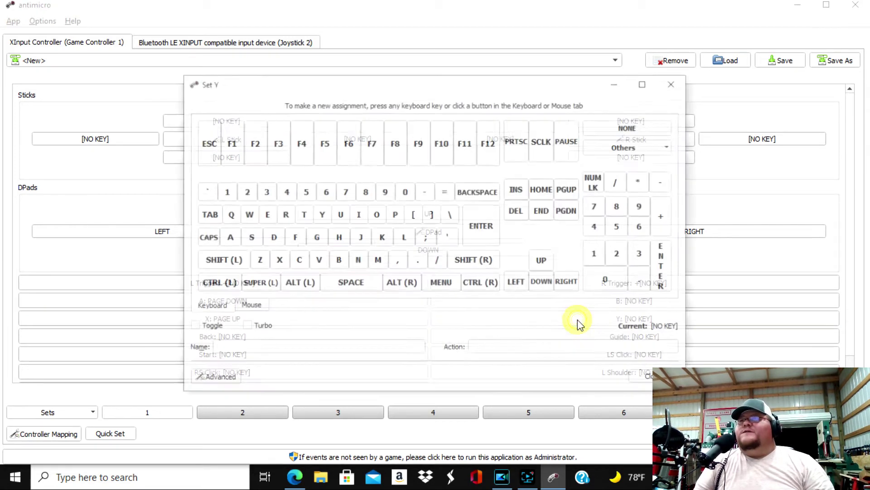
click(474, 263)
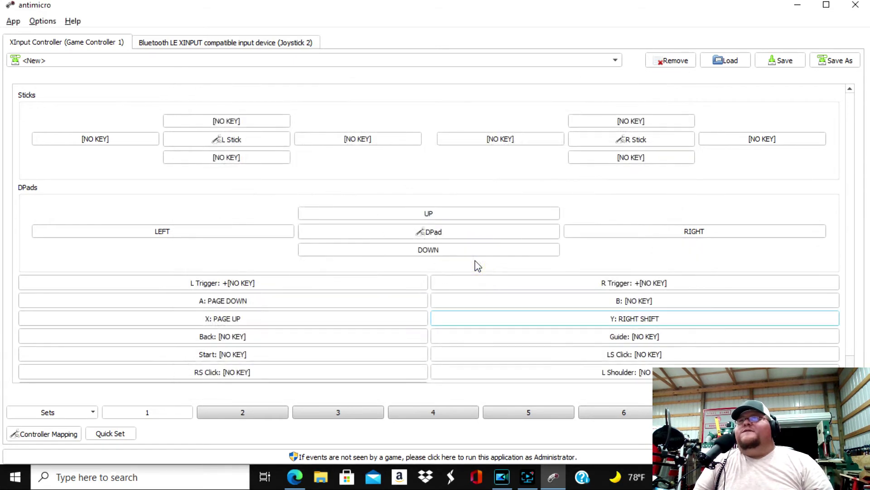
click(644, 320)
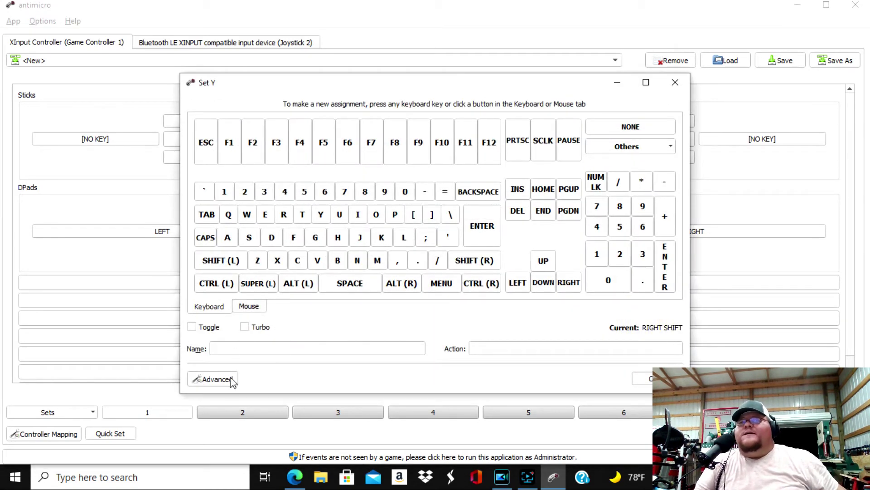
click(218, 379)
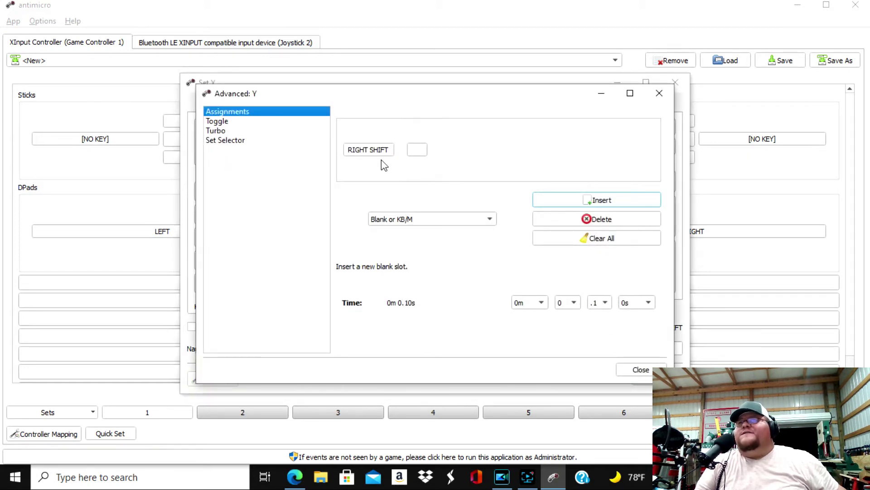
click(417, 151)
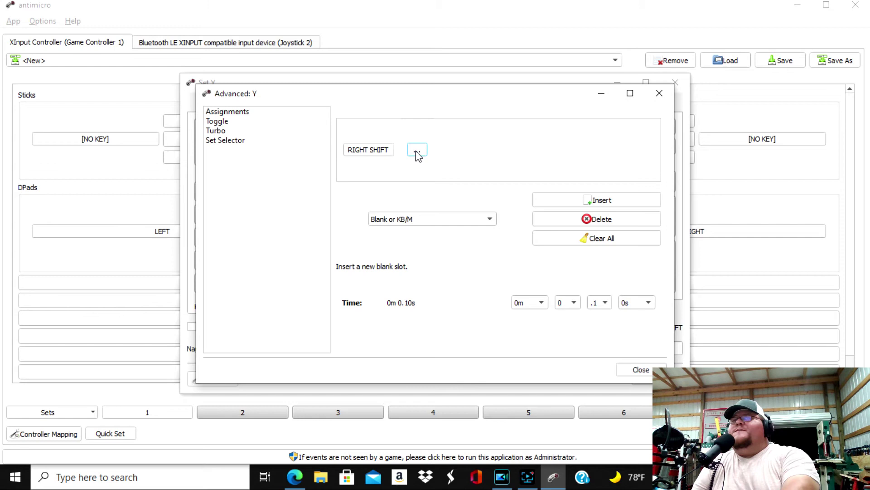
key(Page_Up)
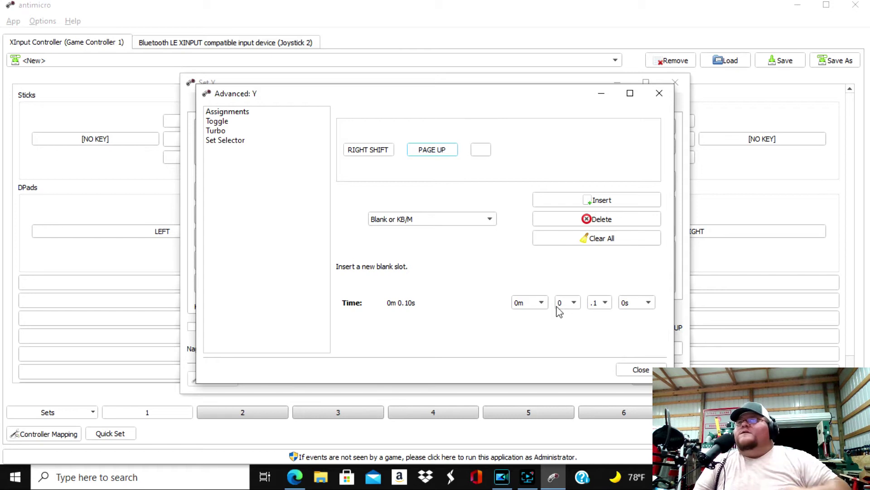
click(639, 370)
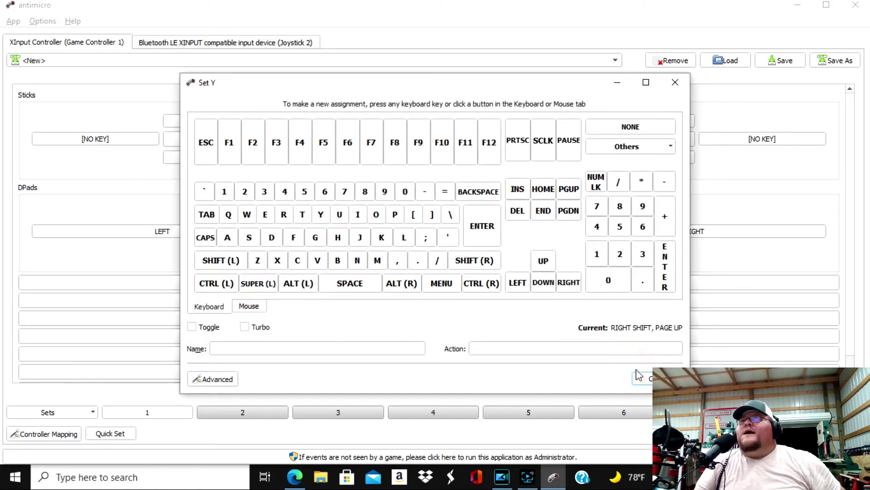
click(648, 379)
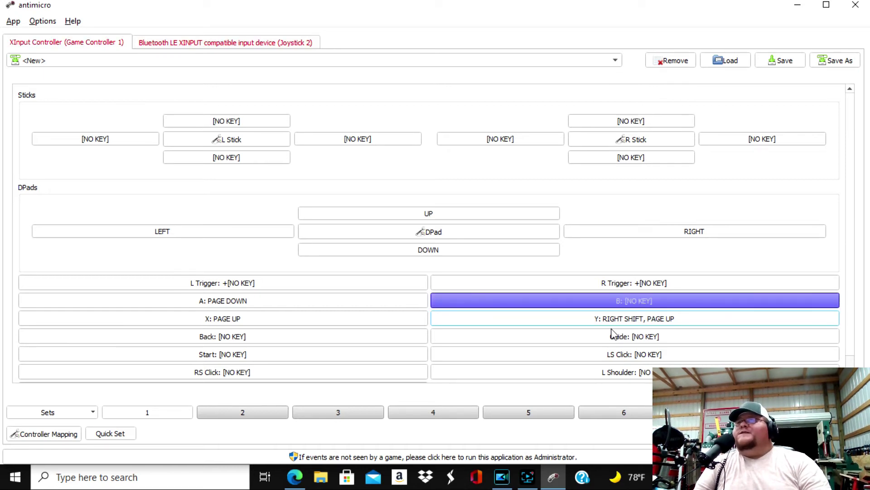
- Map the controller's B button to the combination of Right Shift and Page Down
click(612, 301)
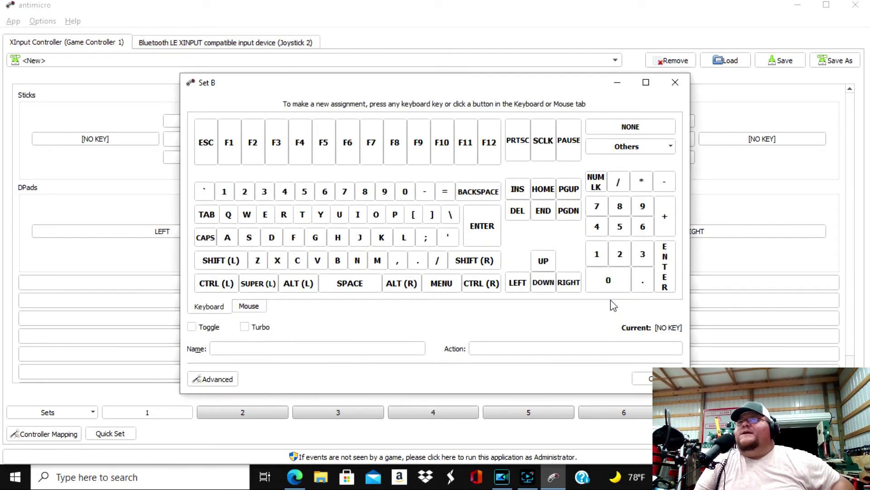
click(472, 261)
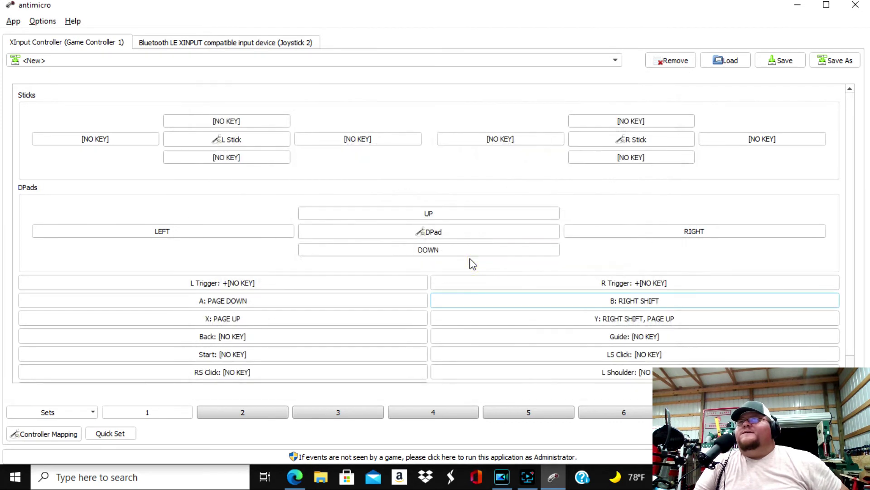
click(663, 304)
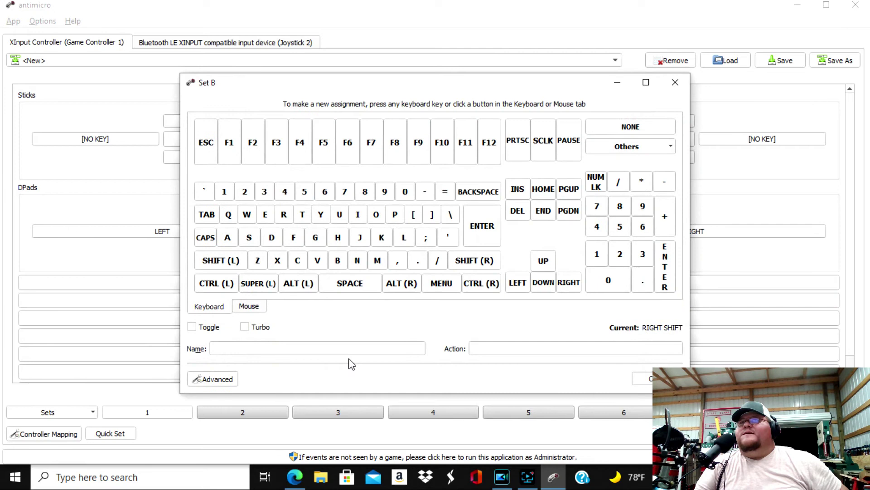
click(216, 383)
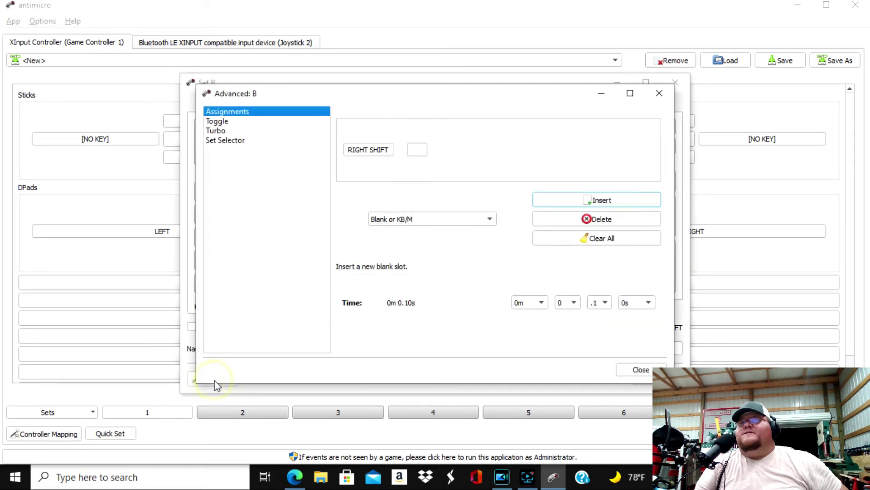
click(421, 153)
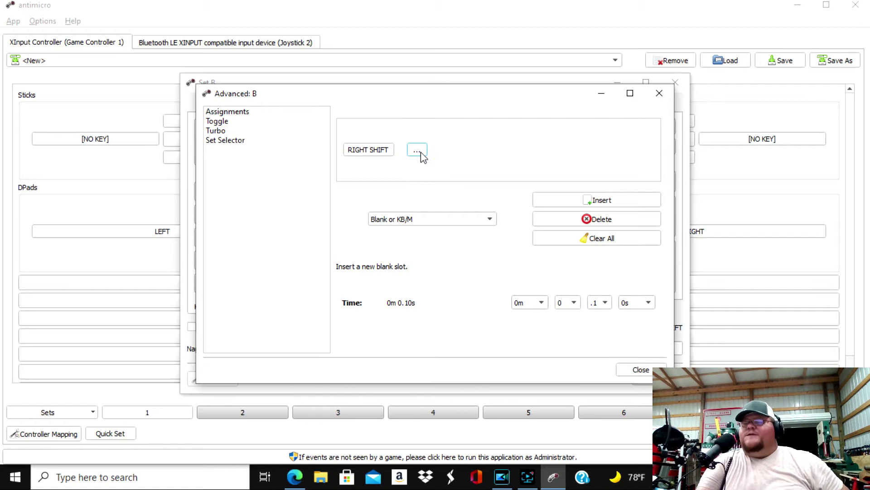
key(Page_Down)
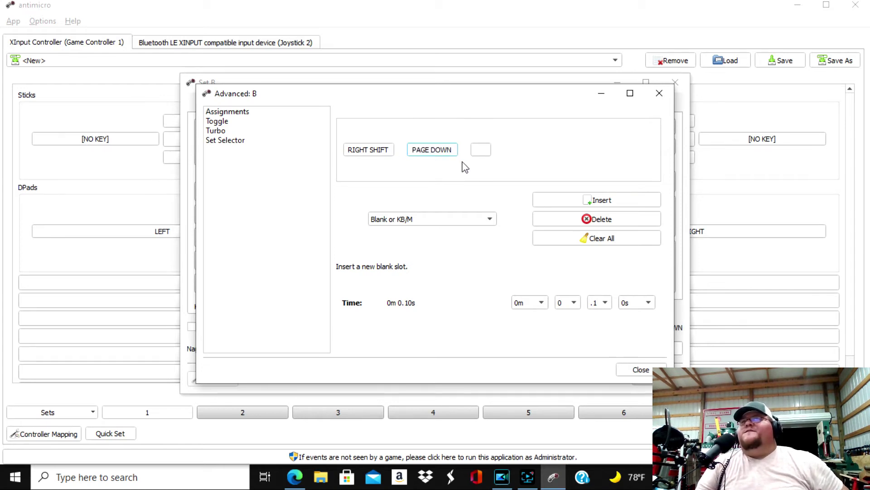
click(636, 370)
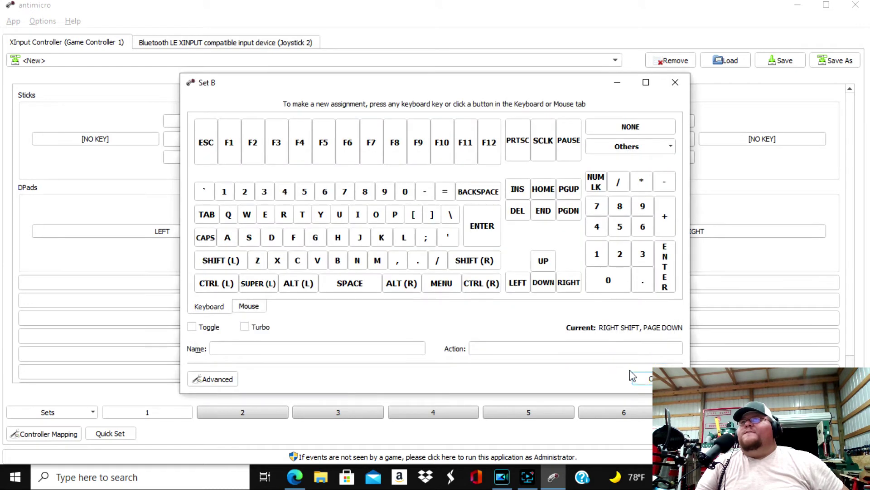
click(639, 376)
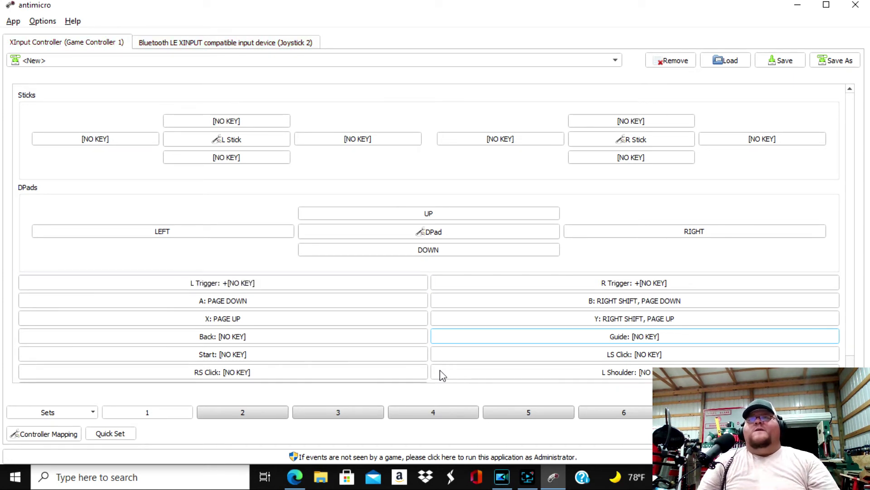
- Map the left trigger's positive half throttle to Right Shift
click(210, 286)
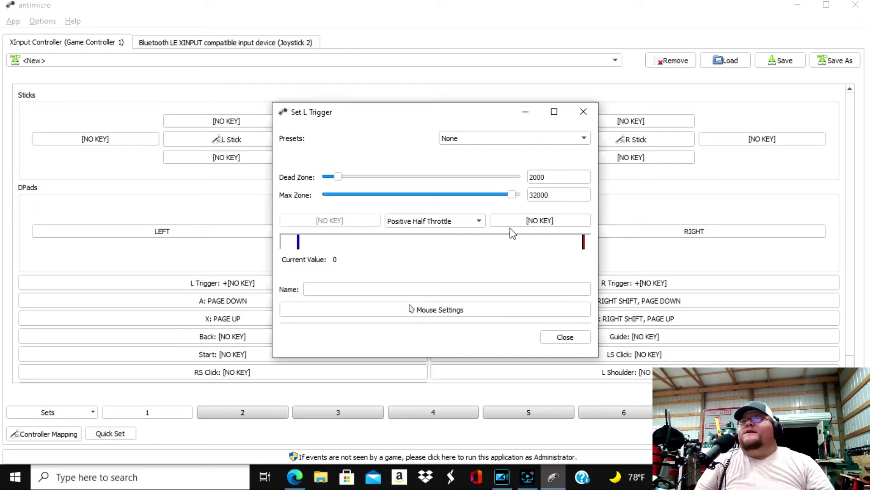
click(537, 228)
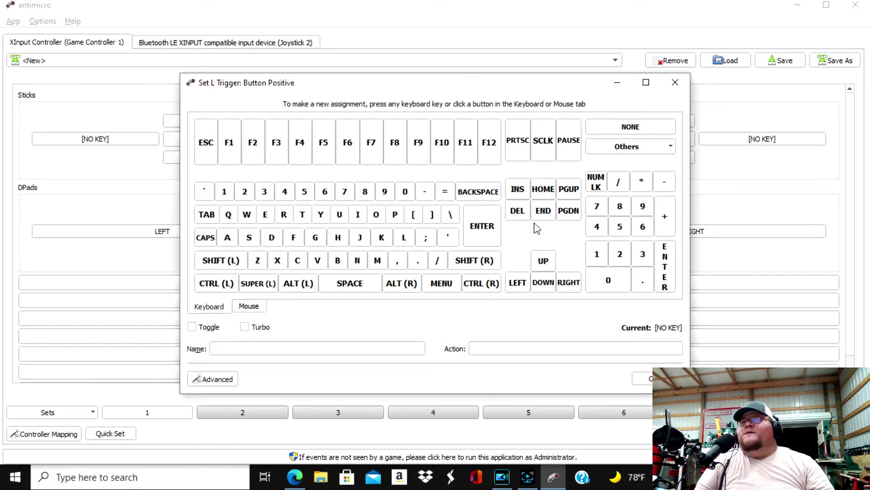
click(470, 265)
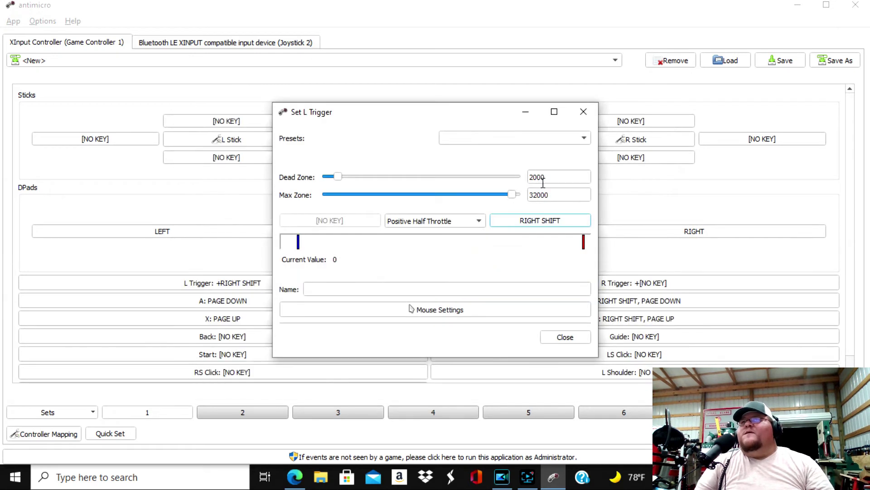
click(565, 337)
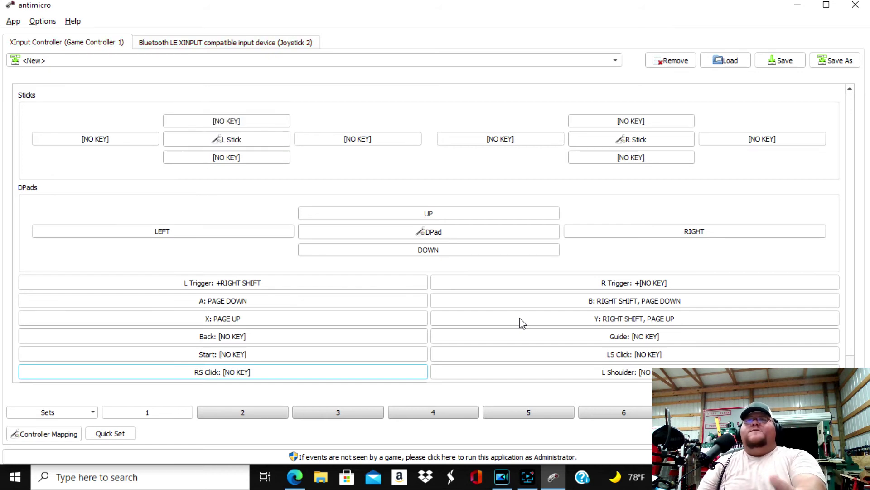
- Map the left stick's up, down, right and left directions to the matching arrow keys
click(221, 123)
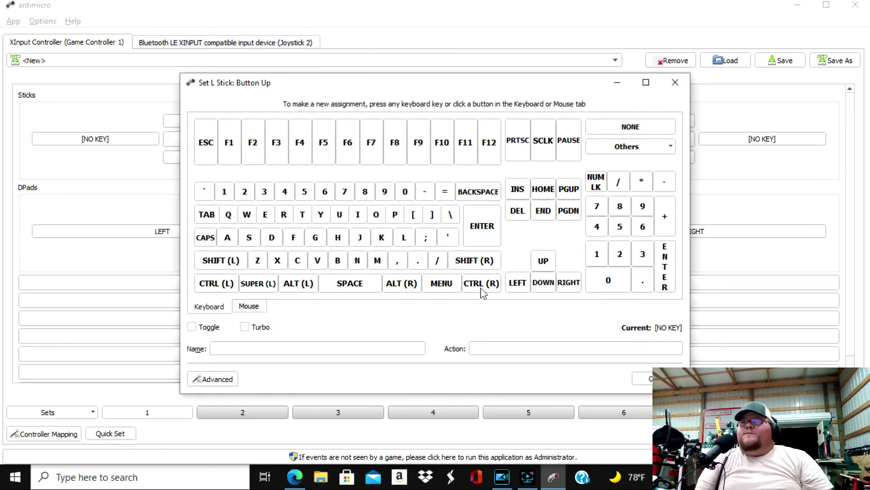
click(548, 260)
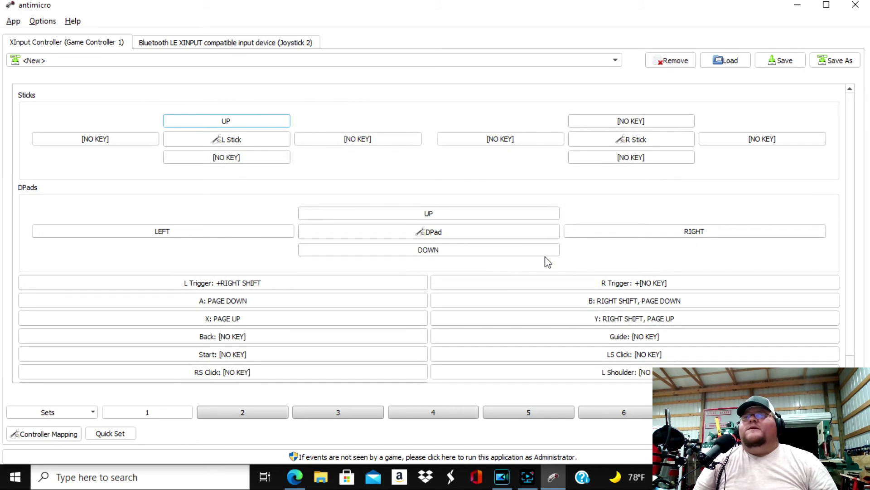
click(226, 157)
click(550, 285)
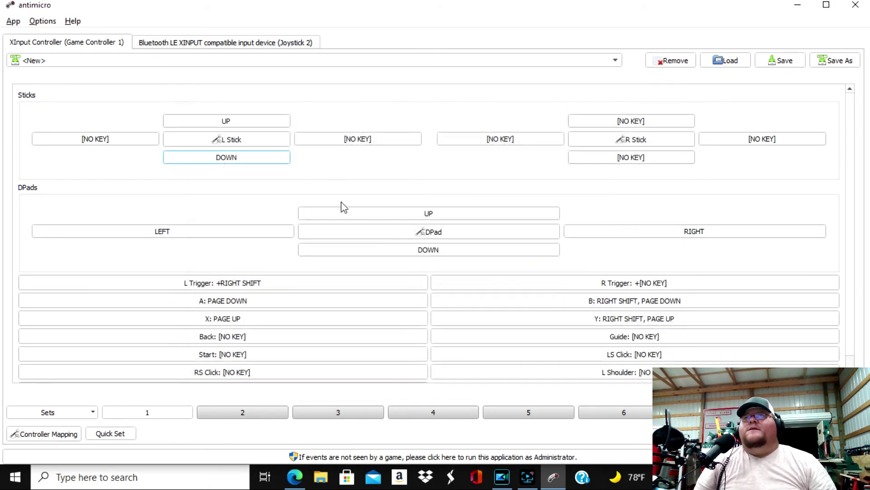
click(356, 140)
click(569, 283)
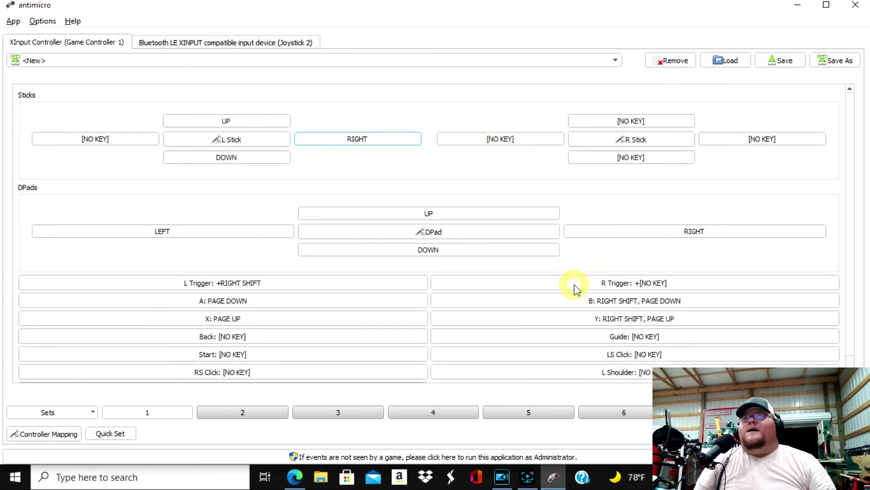
click(131, 141)
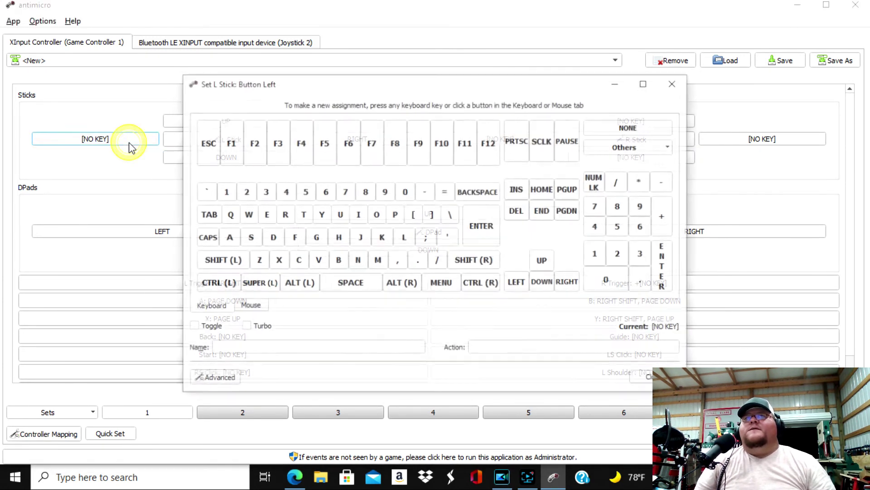
click(517, 284)
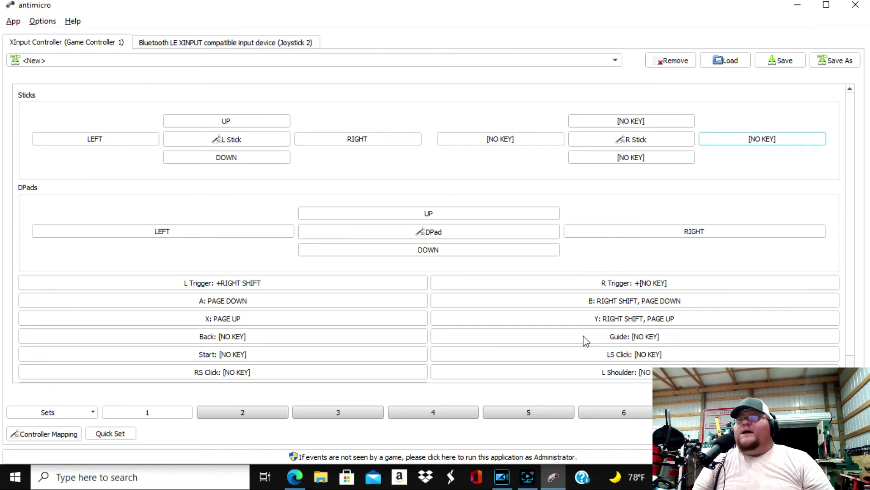
- Map the right trigger's positive half throttle to Right Ctrl
click(613, 284)
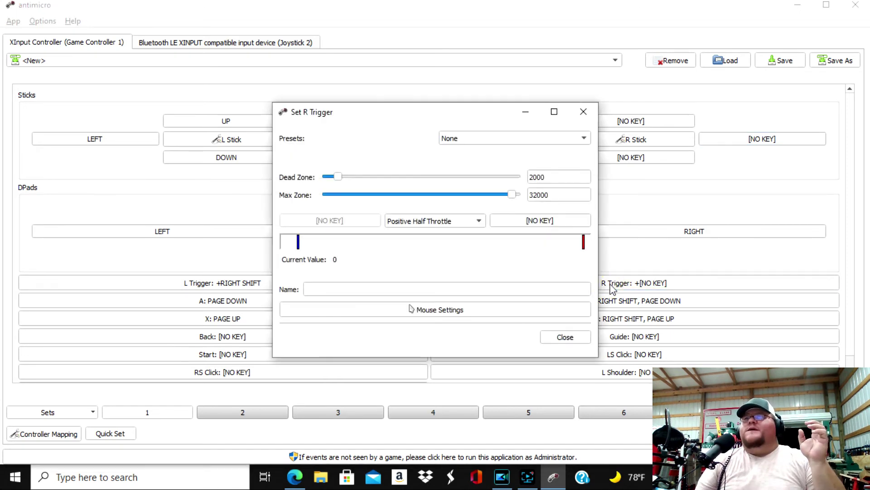
click(532, 222)
click(484, 286)
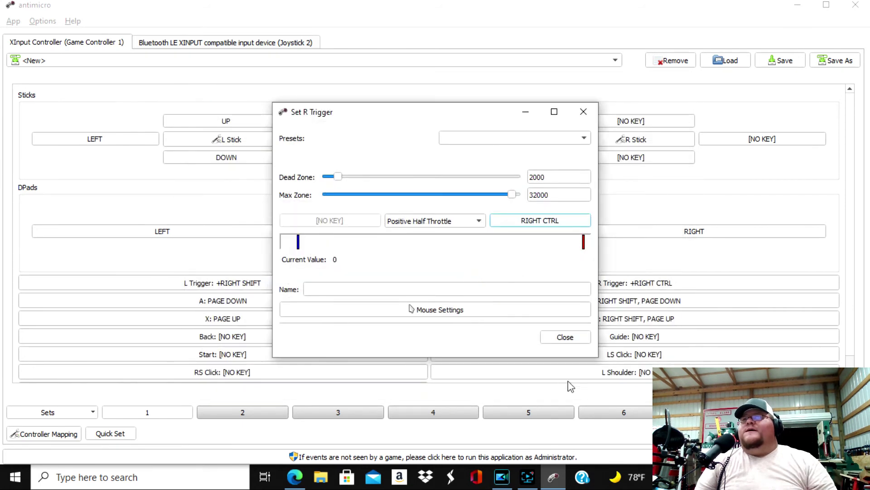
click(565, 337)
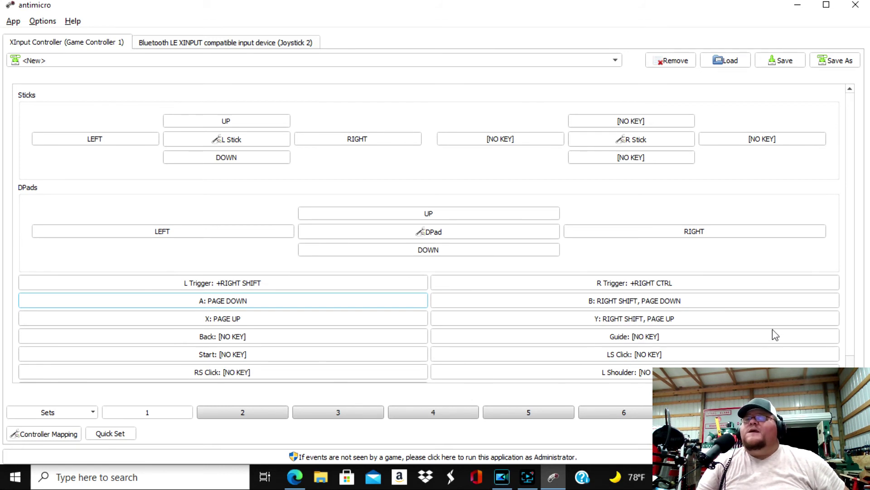
- Bring up the save dialog for the controller profile and cancel it without saving
click(780, 62)
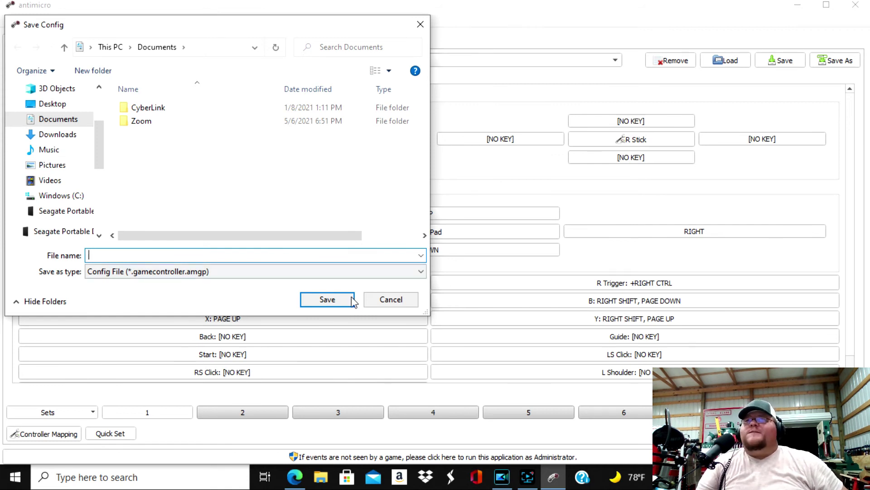
click(398, 299)
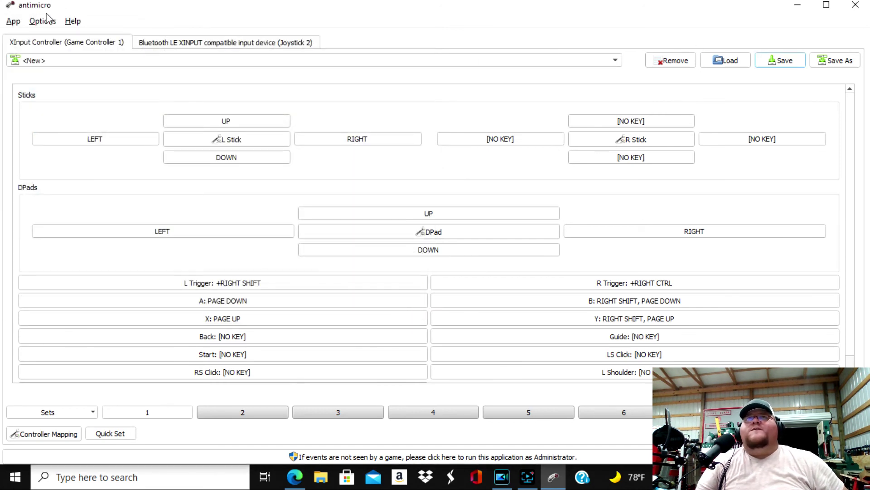
- Try enabling Close To Tray, Launch At Windows Startup and Launch in Tray in the general settings, dismissing the dialog without accepting
click(39, 25)
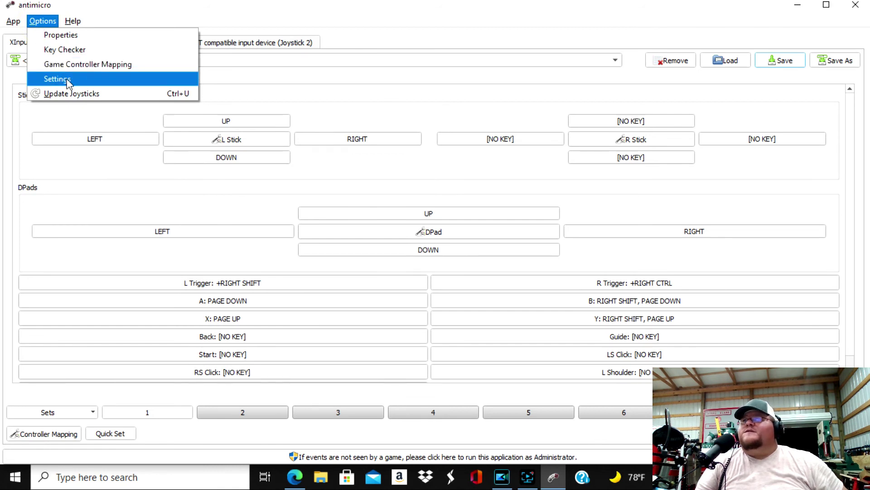
click(66, 79)
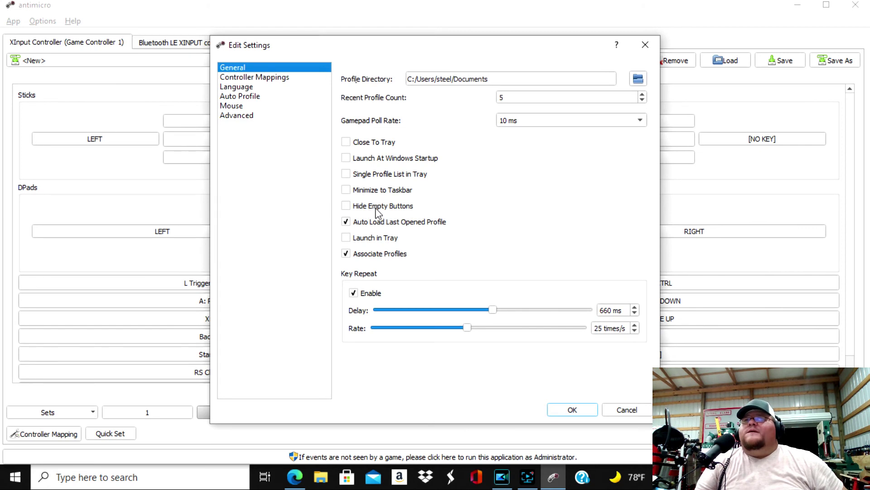
mouse_move(349, 145)
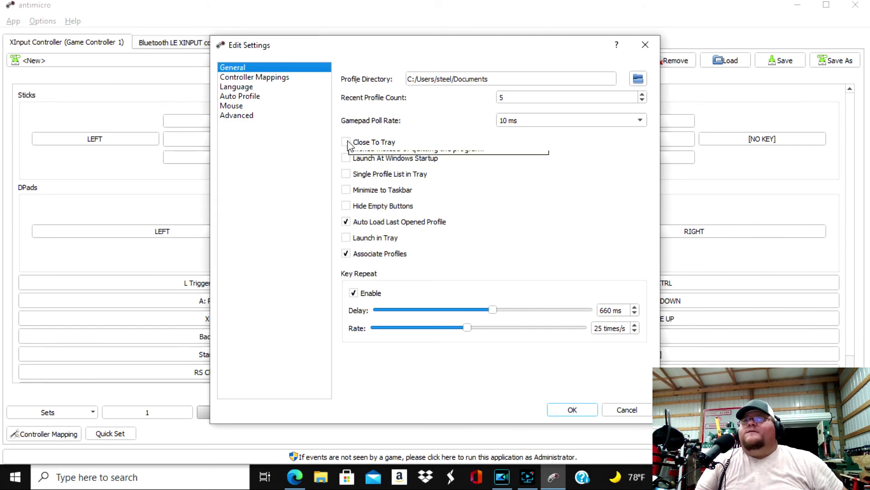
click(347, 143)
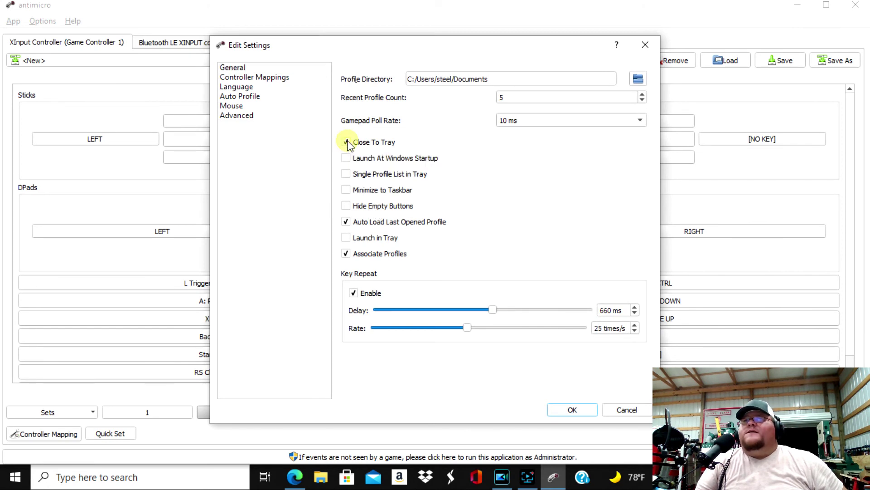
click(346, 159)
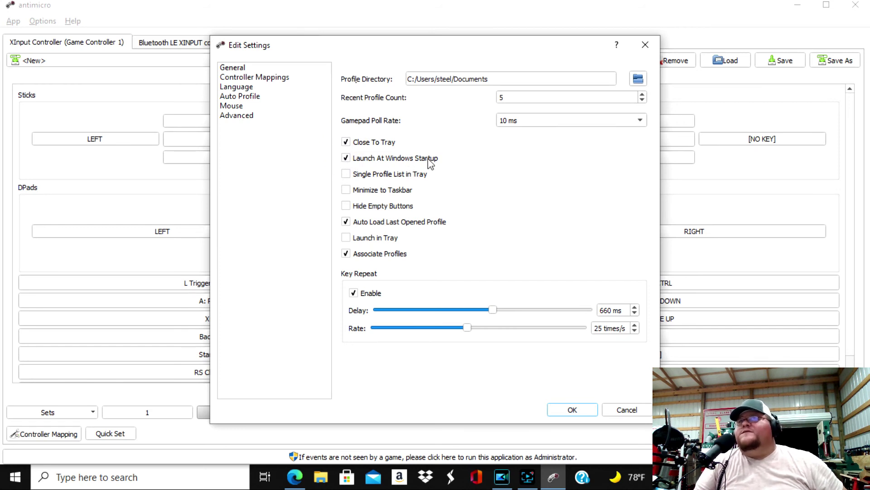
click(348, 239)
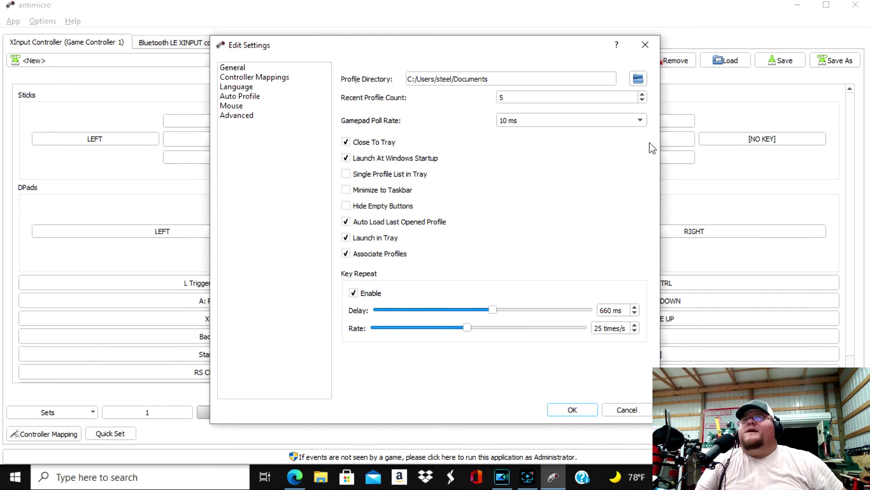
click(646, 45)
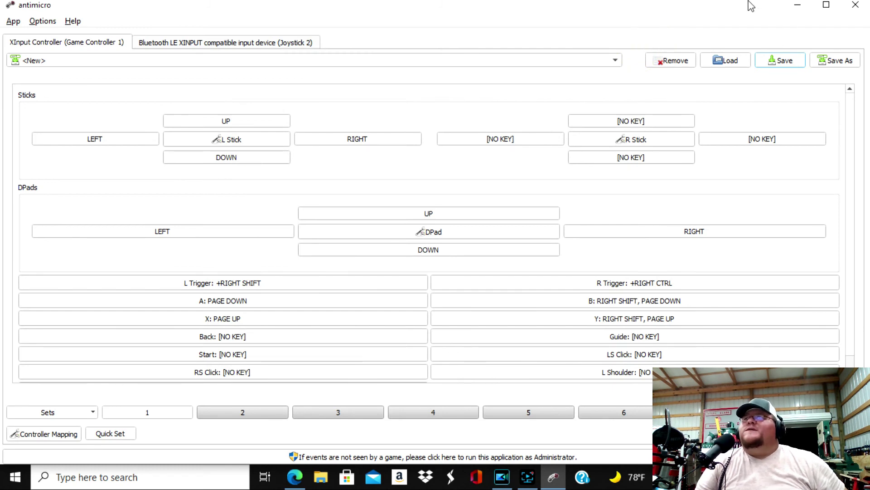